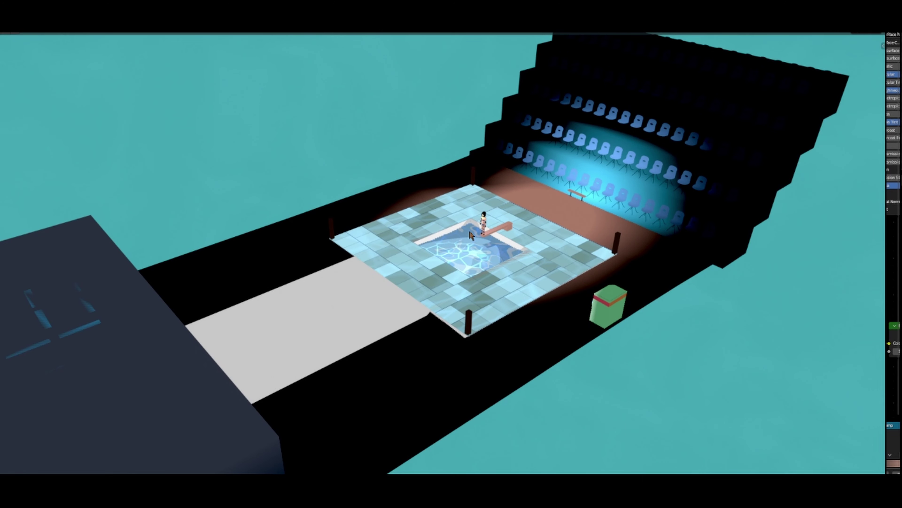
Orbit, pan and zoom around the pool to view the diving board side-on.
{"action": "mouse_move", "coordinate": [298, 235]}
{"action": "middle_mouse_down"}
{"action": "mouse_move", "coordinate": [393, 219]}
{"action": "mouse_move", "coordinate": [423, 226]}
{"action": "mouse_move", "coordinate": [397, 200]}
{"action": "mouse_move", "coordinate": [299, 218]}
{"action": "middle_mouse_up"}
{"action": "scroll", "coordinate": [422, 226], "scroll_direction": "down", "scroll_amount": 5}
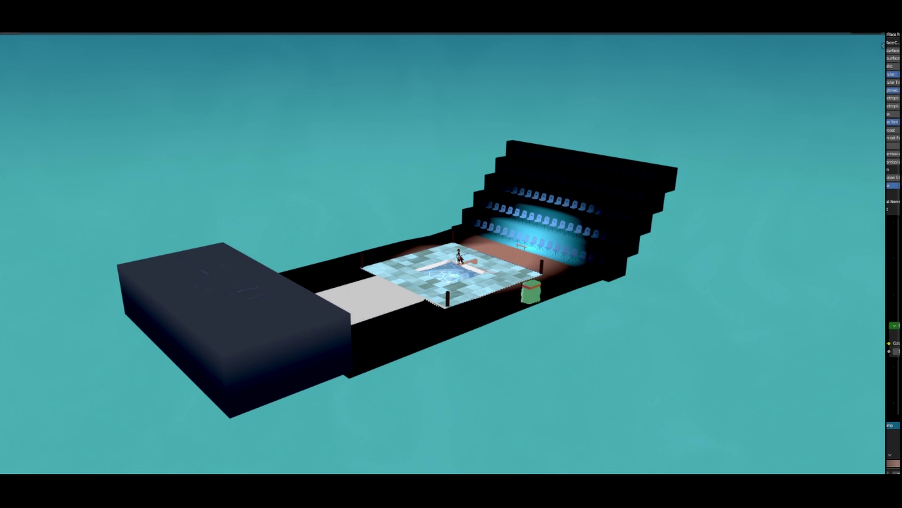
{"action": "scroll", "coordinate": [464, 270], "scroll_direction": "up", "scroll_amount": 2}
{"action": "scroll", "coordinate": [432, 292], "scroll_direction": "up", "scroll_amount": 5}
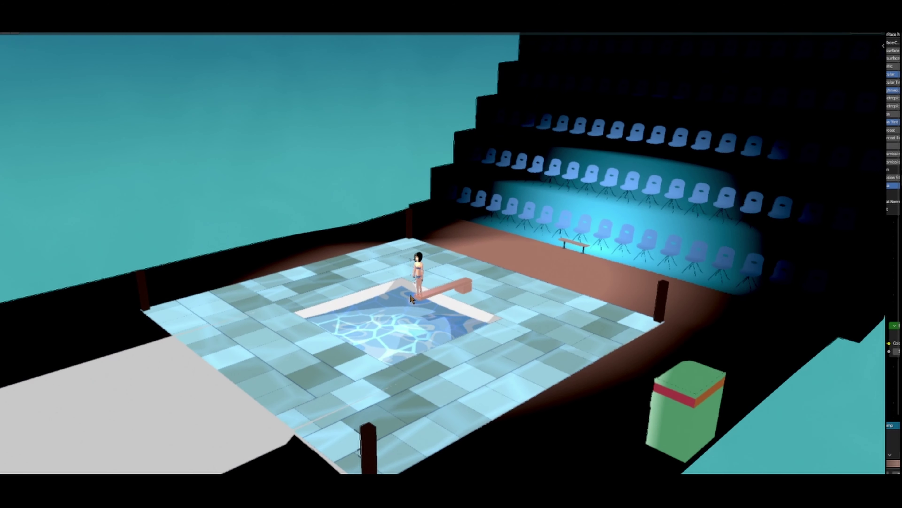
{"action": "middle_click_drag", "start_coordinate": [412, 299], "coordinate": [549, 311]}
{"action": "scroll", "coordinate": [508, 312], "scroll_direction": "up", "scroll_amount": 3}
{"action": "scroll", "coordinate": [498, 319], "scroll_direction": "down", "scroll_amount": 2}
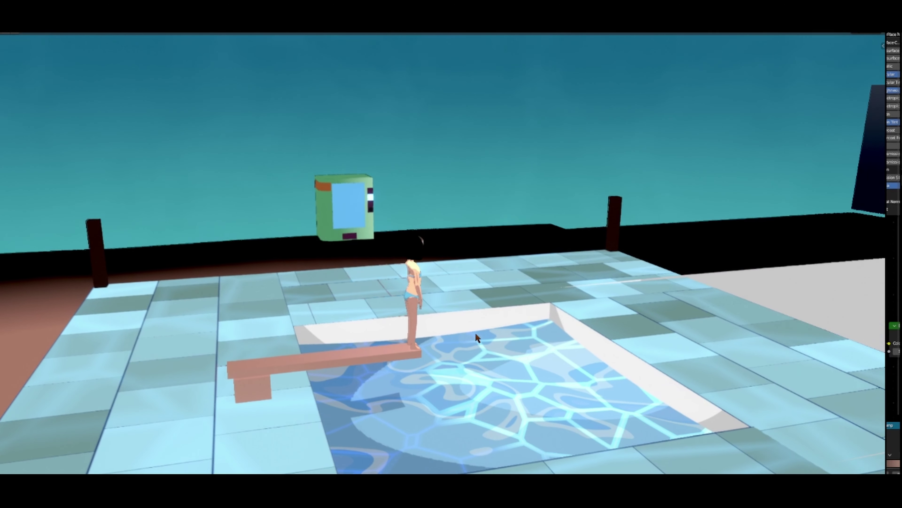
{"action": "middle_click_drag", "start_coordinate": [475, 331], "coordinate": [556, 306]}
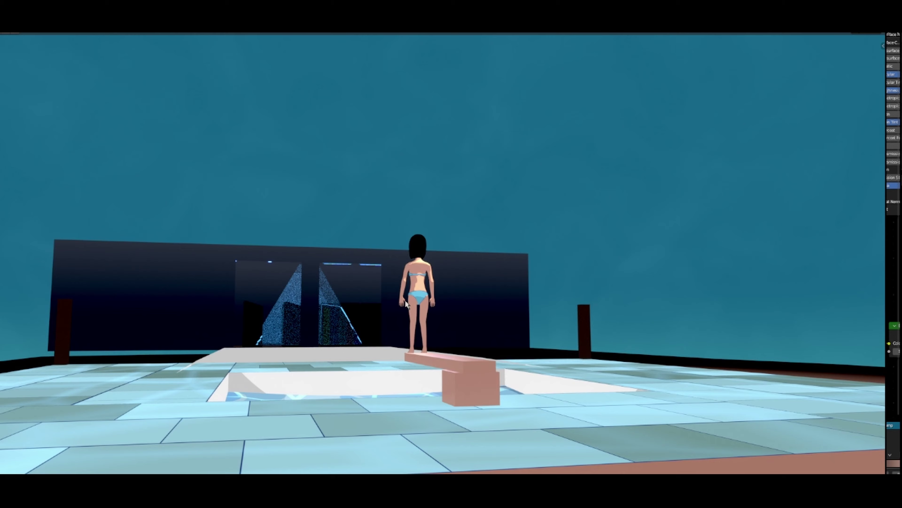
{"action": "middle_click_drag", "start_coordinate": [394, 302], "coordinate": [588, 312]}
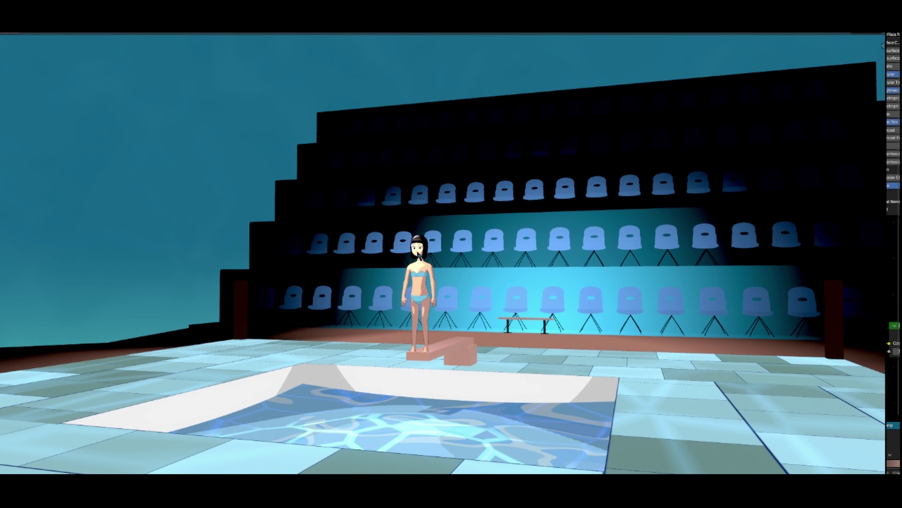
{"action": "scroll", "coordinate": [486, 371], "scroll_direction": "up", "scroll_amount": 5}
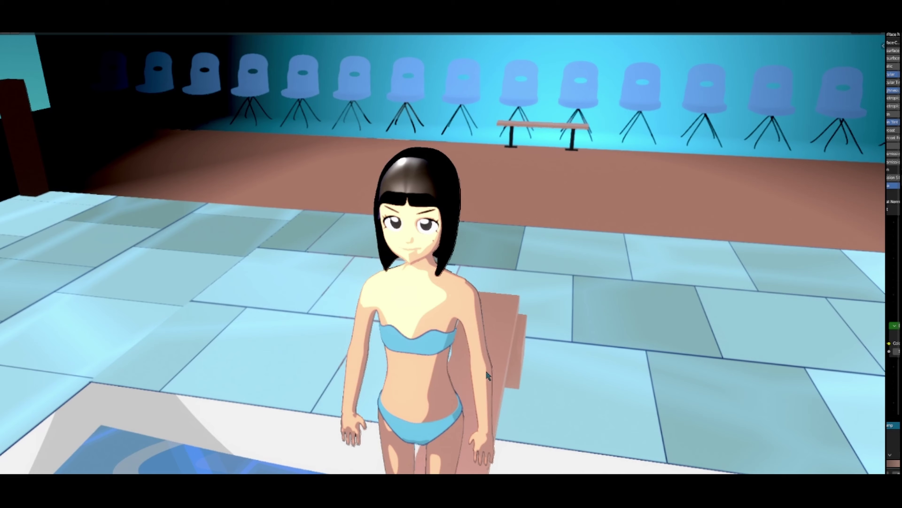
{"action": "scroll", "coordinate": [485, 370], "scroll_direction": "up", "scroll_amount": 1}
{"action": "scroll", "coordinate": [486, 369], "scroll_direction": "up", "scroll_amount": 1}
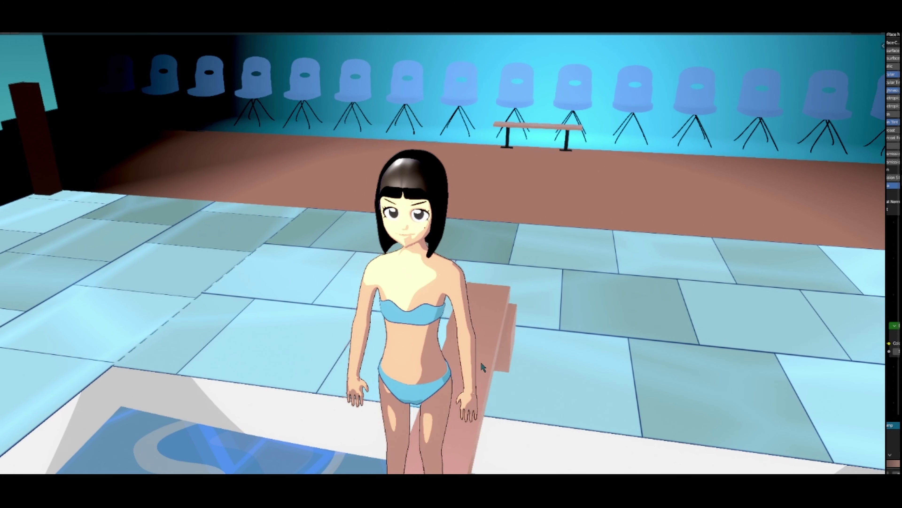
{"action": "middle_click_drag", "start_coordinate": [480, 360], "coordinate": [72, 269], "text": "shift"}
{"action": "scroll", "coordinate": [364, 159], "scroll_direction": "up", "scroll_amount": 5}
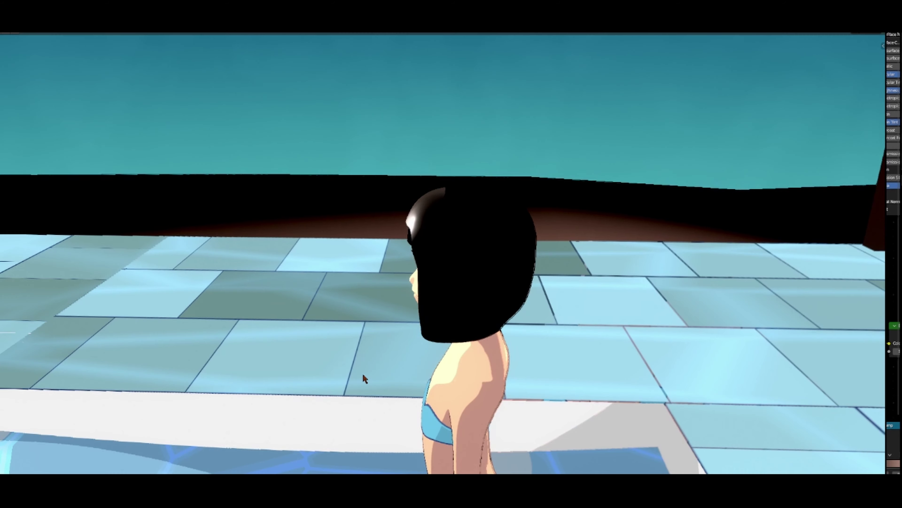
{"action": "scroll", "coordinate": [393, 385], "scroll_direction": "down", "scroll_amount": 5}
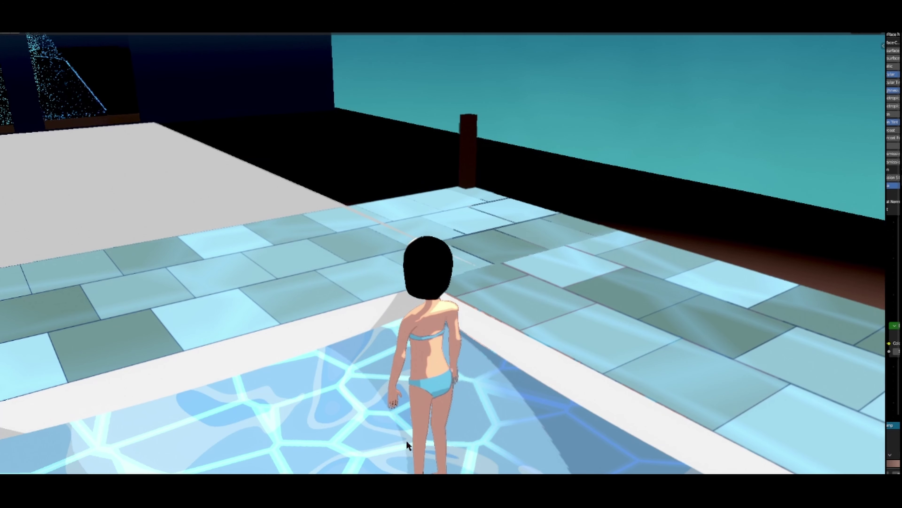
{"action": "scroll", "coordinate": [439, 436], "scroll_direction": "down", "scroll_amount": 5, "text": "shift"}
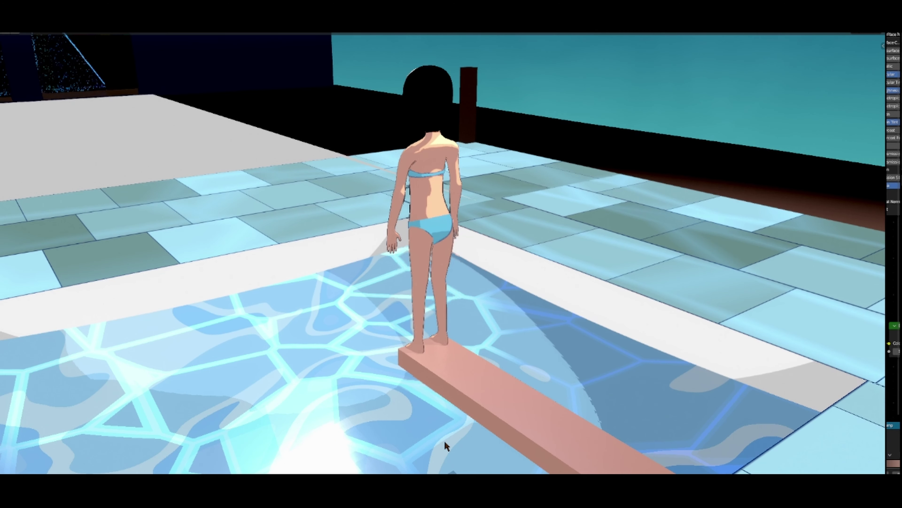
{"action": "scroll", "coordinate": [459, 263], "scroll_direction": "up", "scroll_amount": 6}
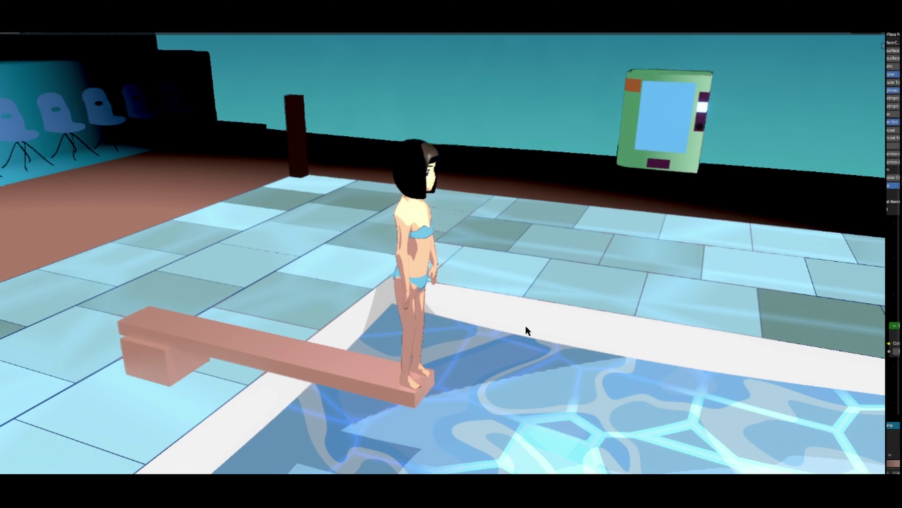
{"action": "middle_click_drag", "start_coordinate": [449, 232], "coordinate": [478, 270]}
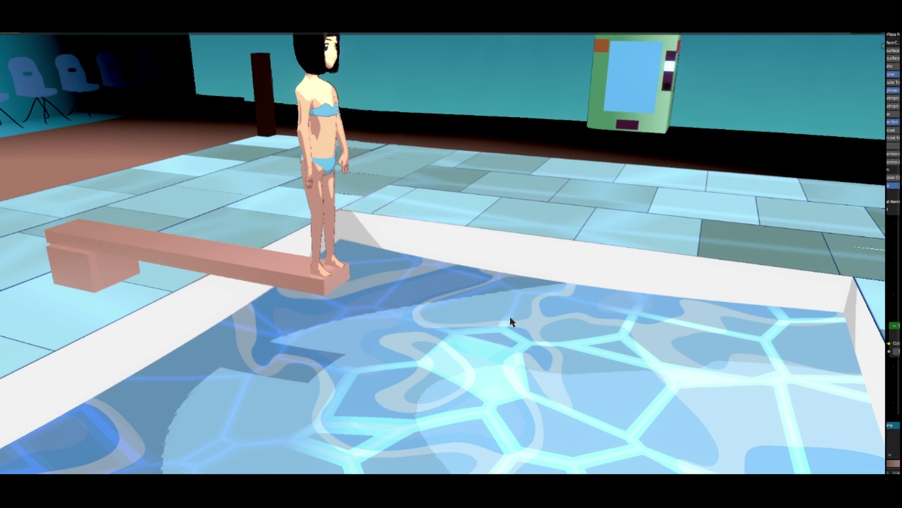
{"action": "scroll", "coordinate": [510, 317], "scroll_direction": "down", "scroll_amount": 2}
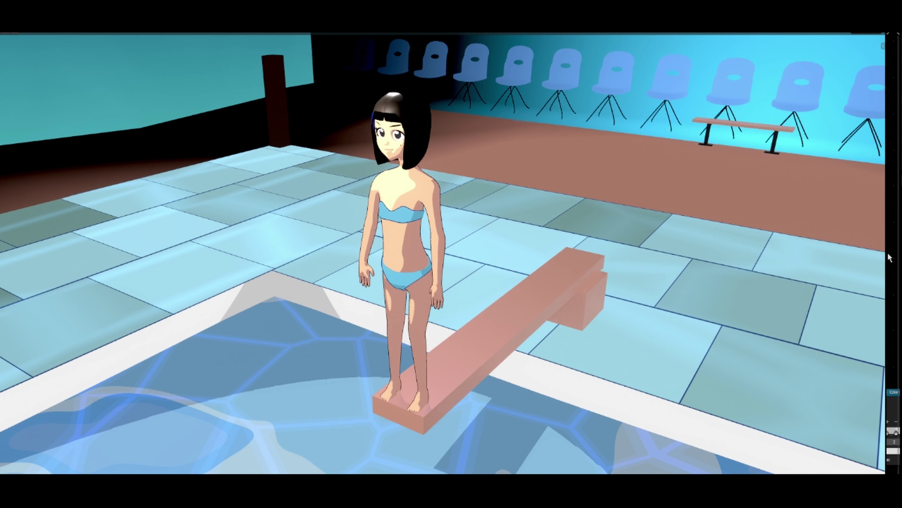
Bring the BATH EDGE material settings into view and try applying it to the diving board.
{"action": "left_click_drag", "start_coordinate": [885, 253], "coordinate": [723, 282]}
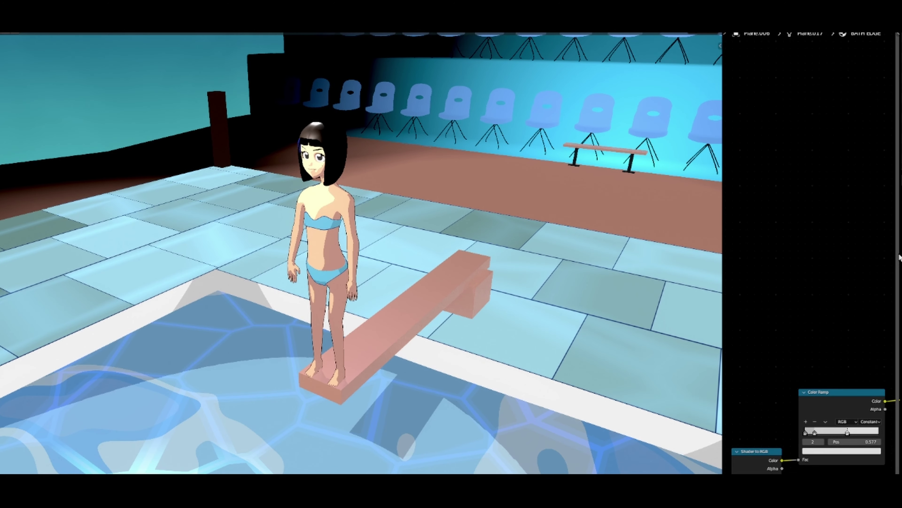
{"action": "left_click_drag", "start_coordinate": [899, 254], "coordinate": [724, 272]}
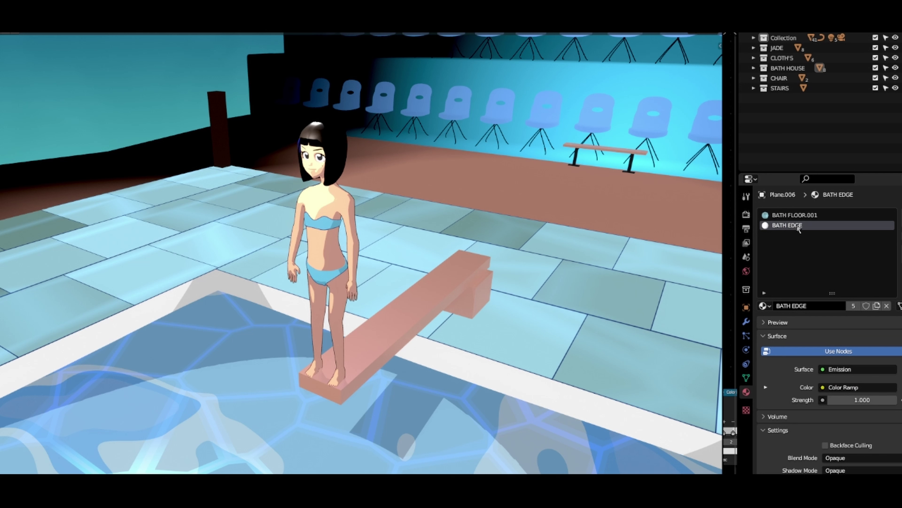
{"action": "left_click", "coordinate": [899, 237]}
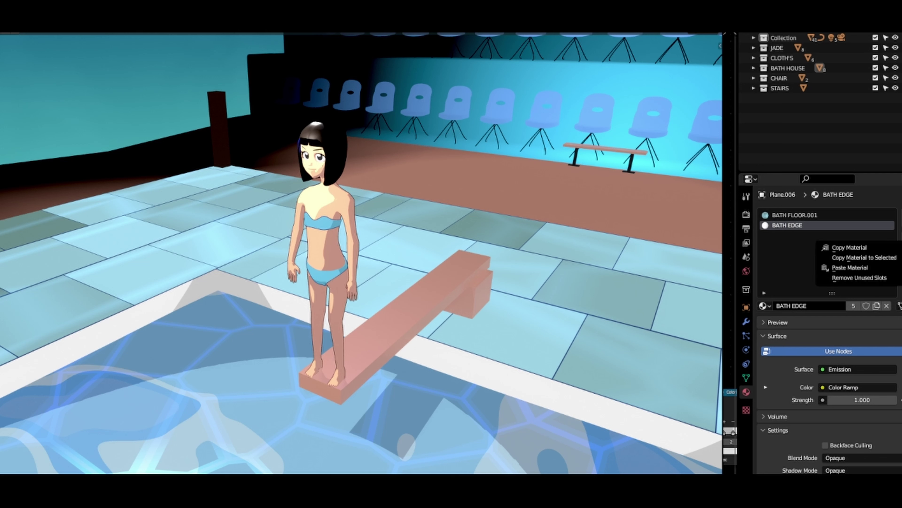
{"action": "left_click", "coordinate": [874, 258]}
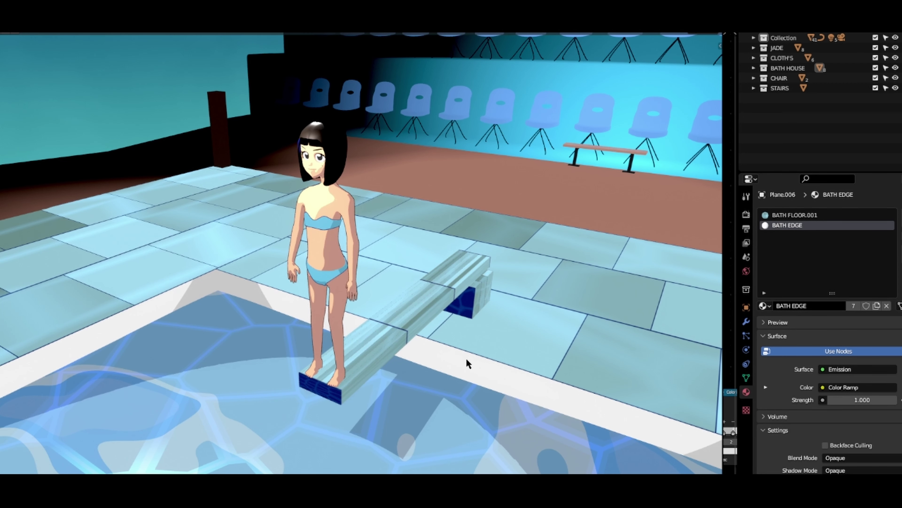
Select the diving board and pool edge, then Copy Material to Selected to apply BATH EDGE.
{"action": "key", "text": "Tab"}
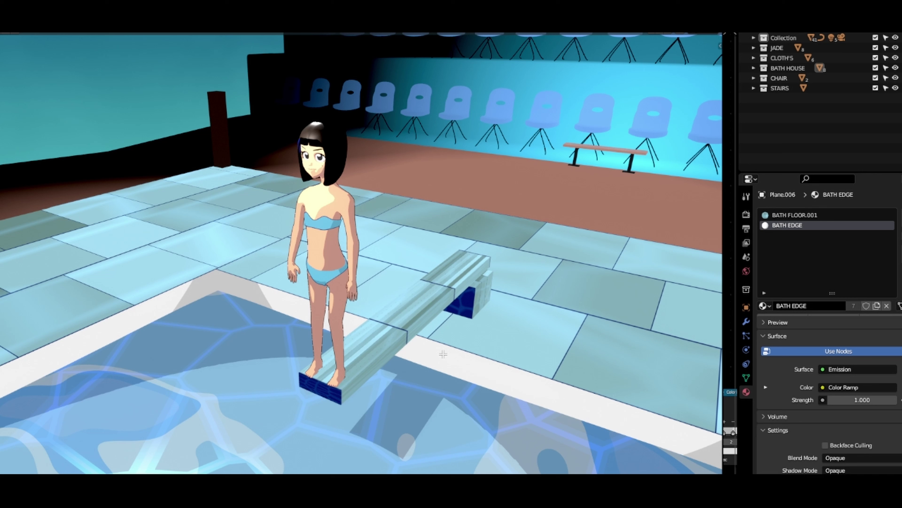
{"action": "key", "text": "Tab"}
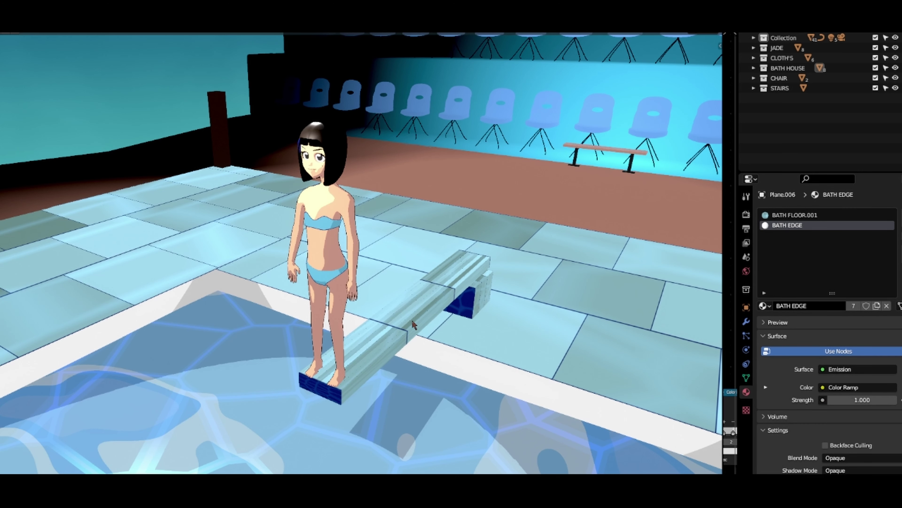
{"action": "left_click", "coordinate": [469, 301]}
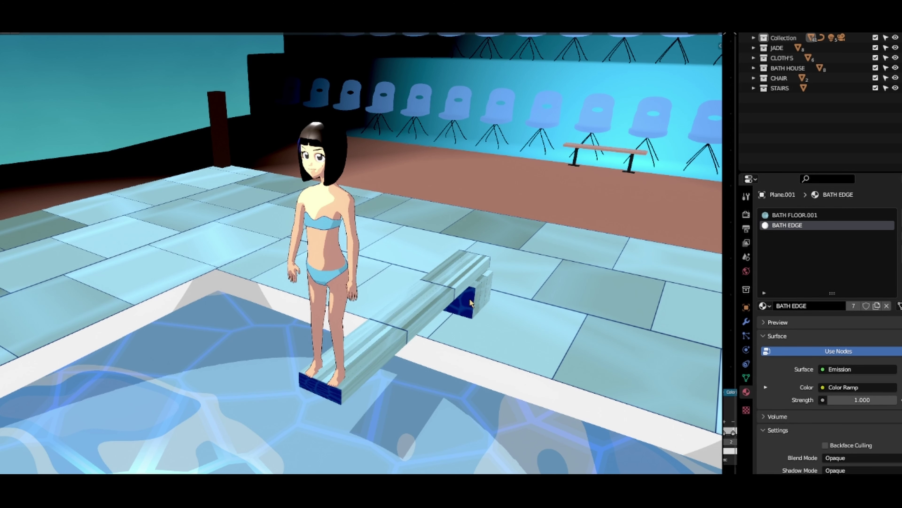
{"action": "left_click", "coordinate": [468, 371]}
{"action": "key", "text": "Tab"}
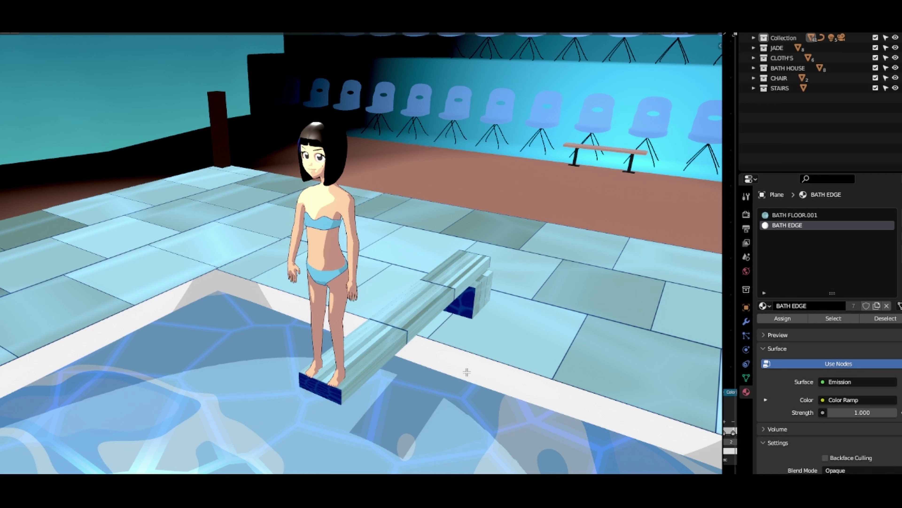
{"action": "key", "text": "Tab"}
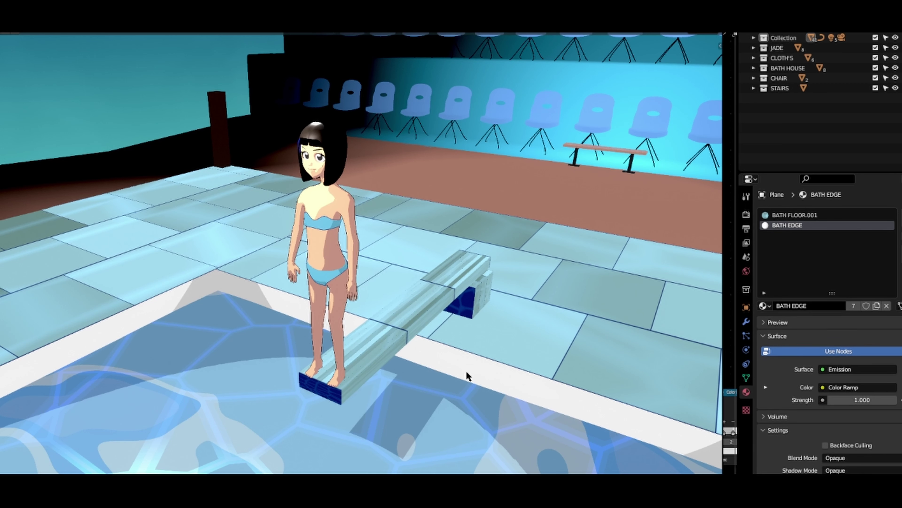
{"action": "left_click", "coordinate": [467, 371]}
{"action": "key", "text": "Tab"}
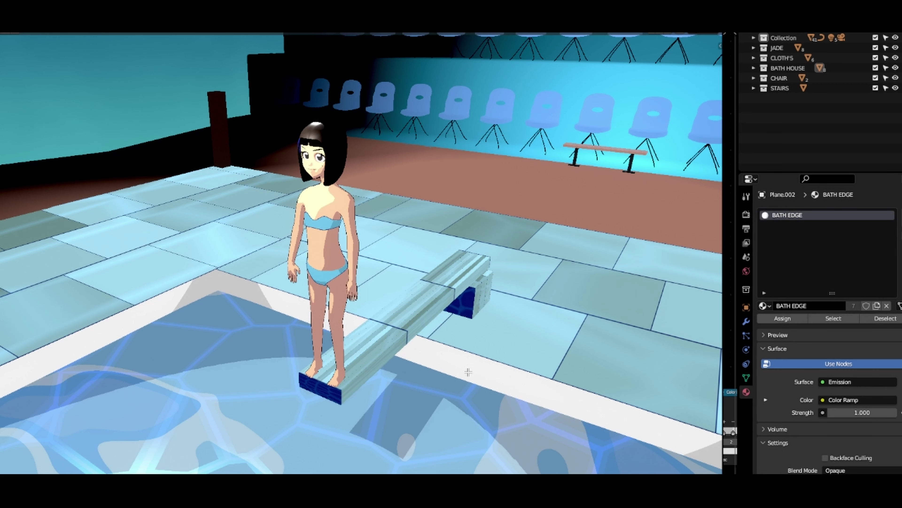
{"action": "key", "text": "Tab"}
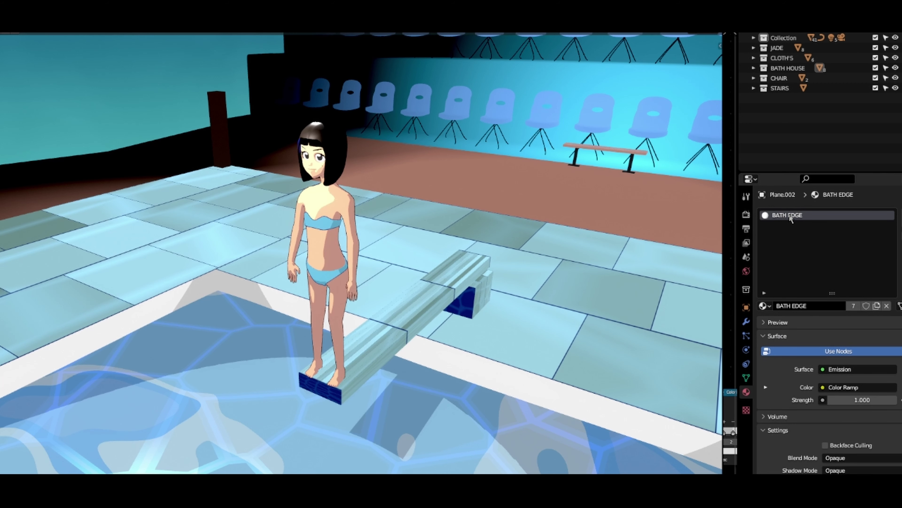
{"action": "left_click", "coordinate": [898, 243]}
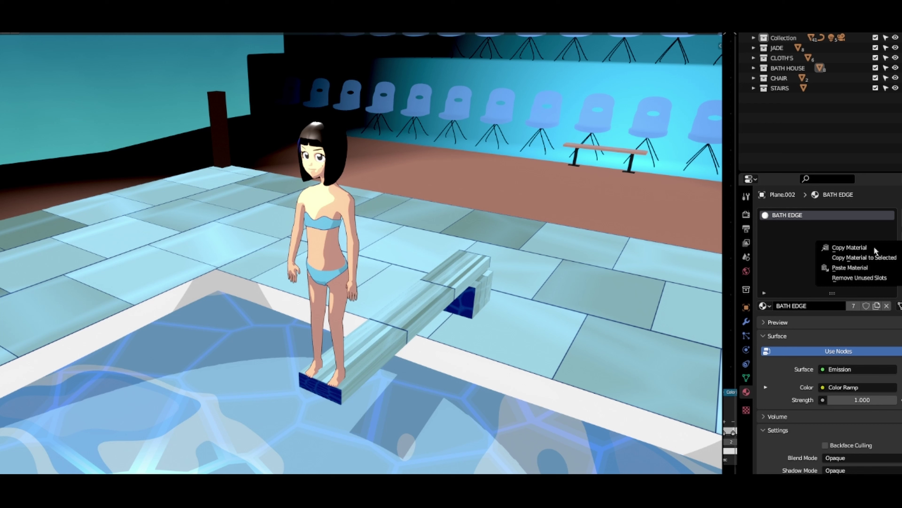
{"action": "key", "text": "Return"}
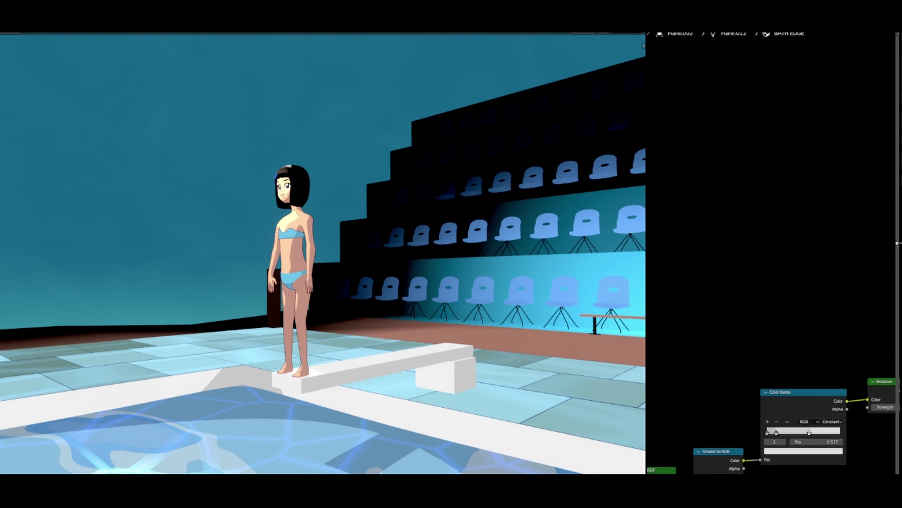
Widen the node editor beside the scene, expand the CHAIR collection, and exit Edit Mode.
{"action": "left_click_drag", "start_coordinate": [897, 243], "coordinate": [731, 281]}
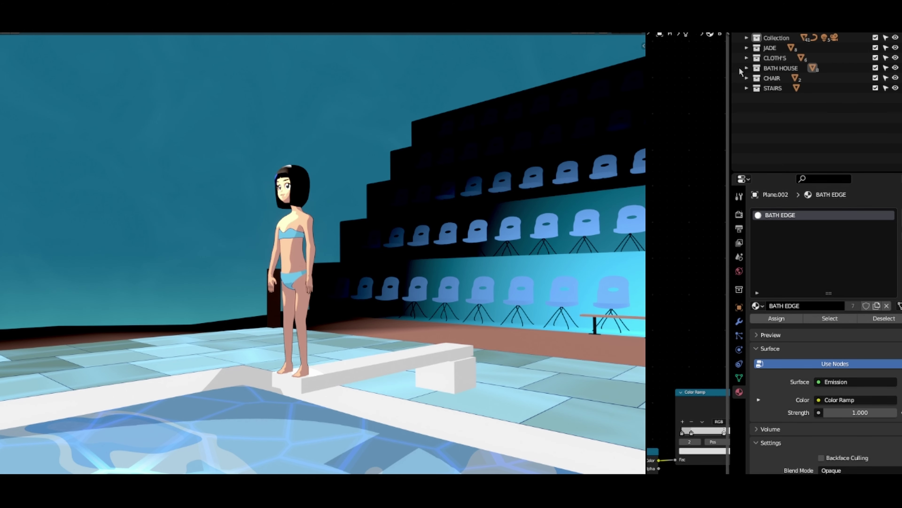
{"action": "left_click", "coordinate": [747, 78]}
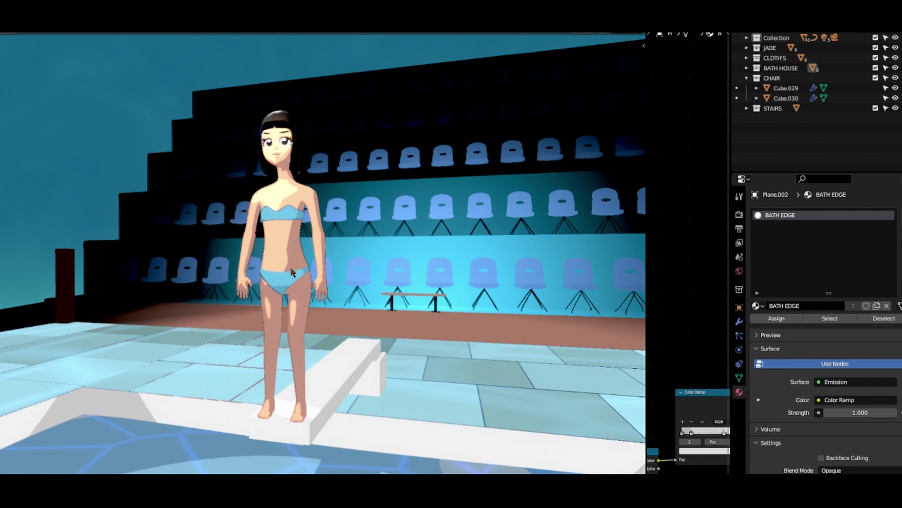
{"action": "key", "text": "Tab"}
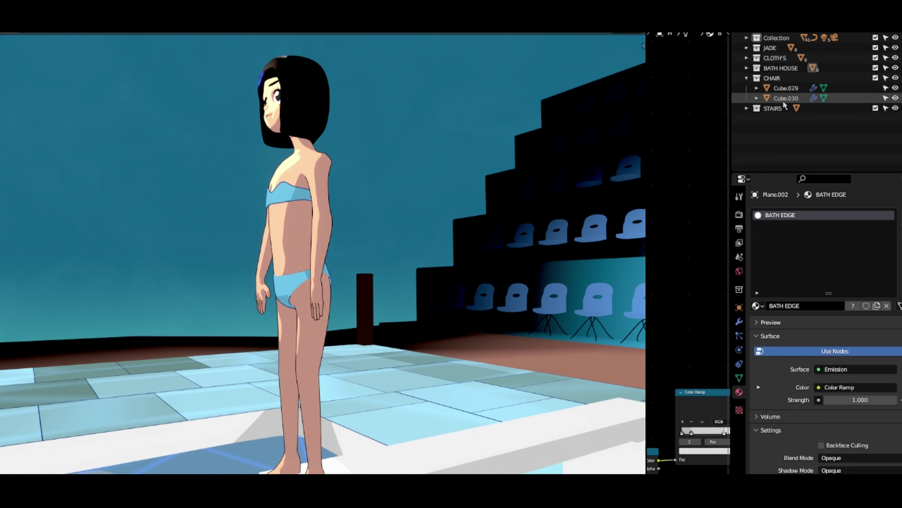
In the CLOTH'S collection, show TIGHTS, SKIRT and SHIRT while keeping the JUMPER hidden.
{"action": "left_click", "coordinate": [747, 79]}
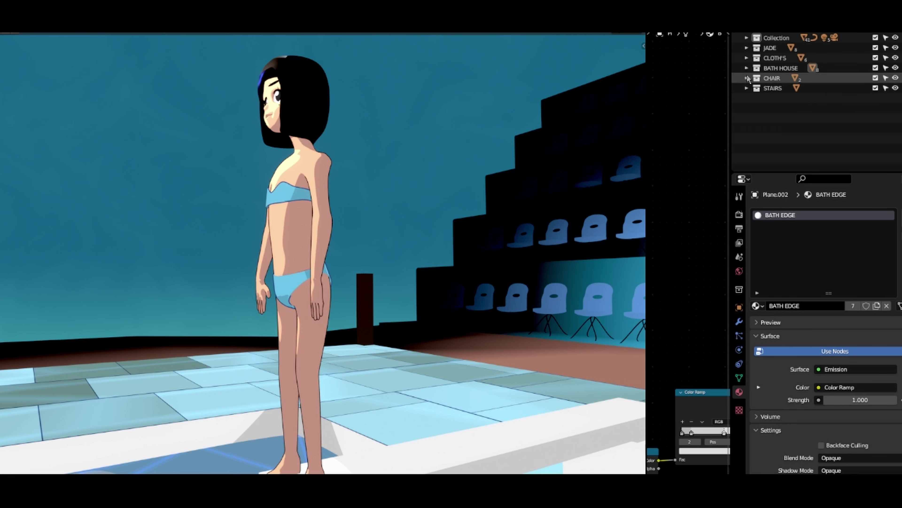
{"action": "left_click", "coordinate": [748, 59]}
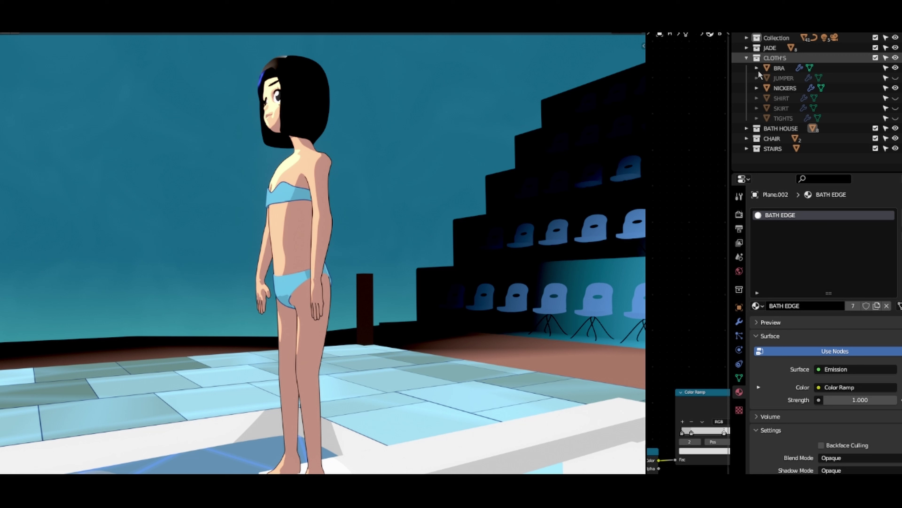
{"action": "left_click", "coordinate": [896, 78]}
{"action": "left_click", "coordinate": [895, 78]}
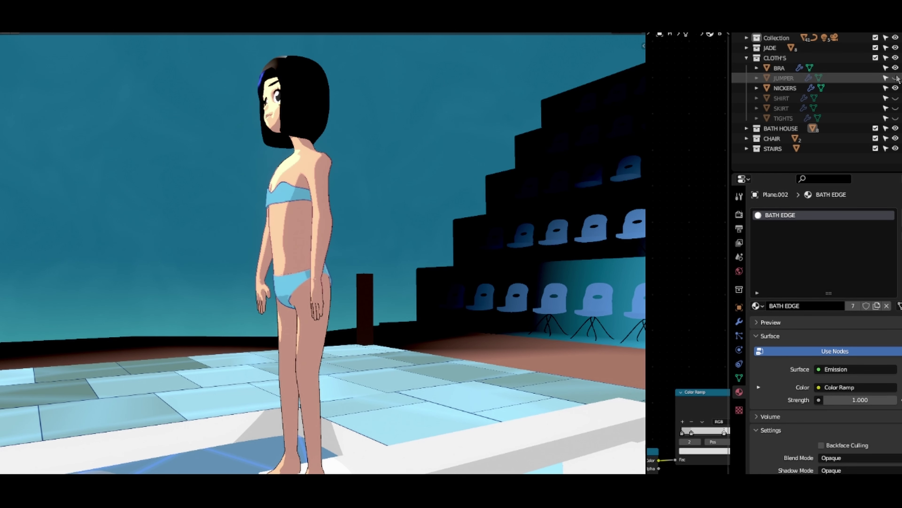
{"action": "left_click", "coordinate": [895, 118]}
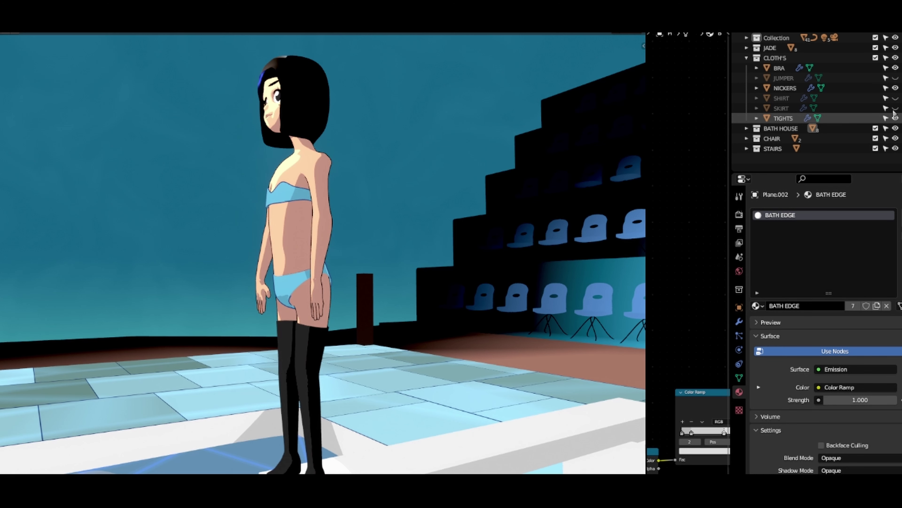
{"action": "left_click", "coordinate": [895, 109]}
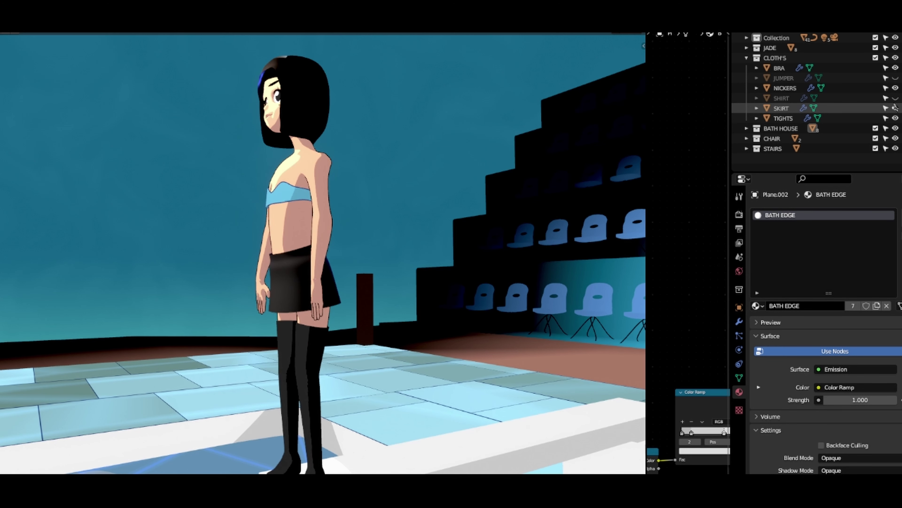
{"action": "left_click", "coordinate": [895, 99]}
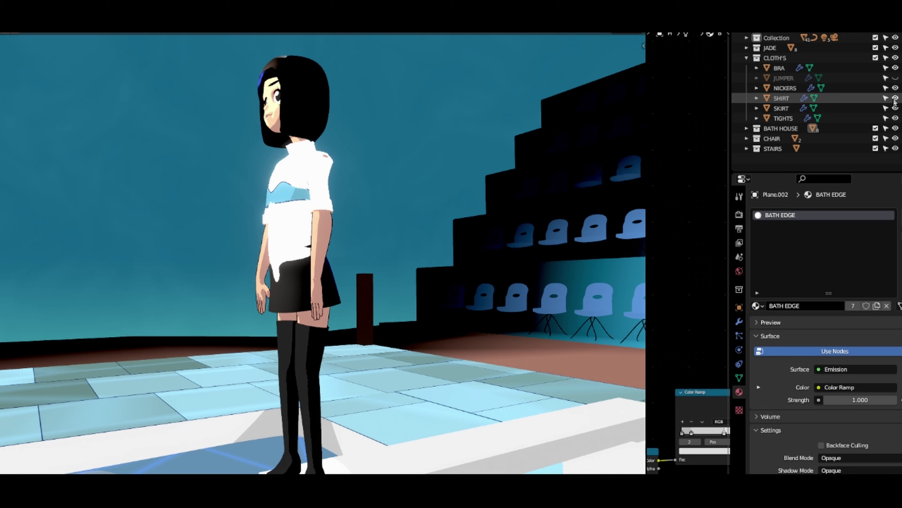
{"action": "middle_click_drag", "start_coordinate": [334, 235], "coordinate": [361, 234]}
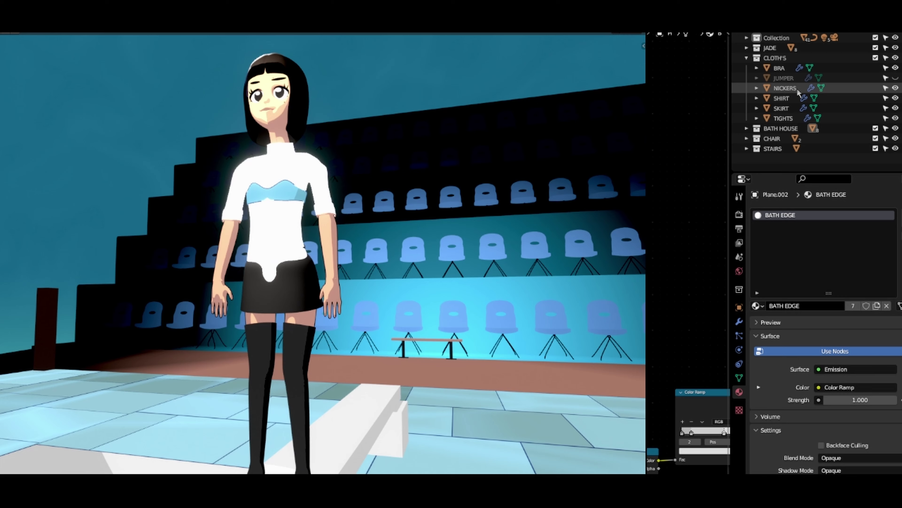
Hide the BRA, swap the white SHIRT for the pink JUMPER, then hide the JUMPER too.
{"action": "left_click", "coordinate": [896, 68]}
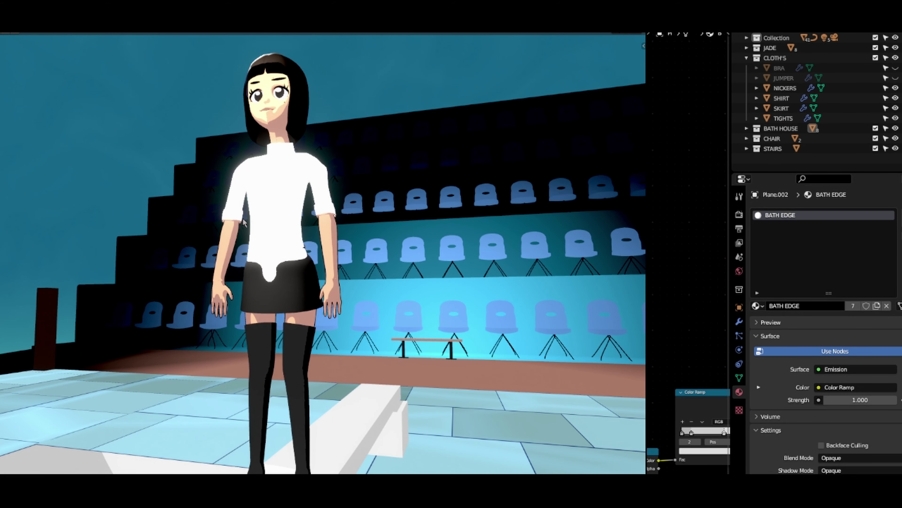
{"action": "middle_click_drag", "start_coordinate": [263, 222], "coordinate": [274, 224]}
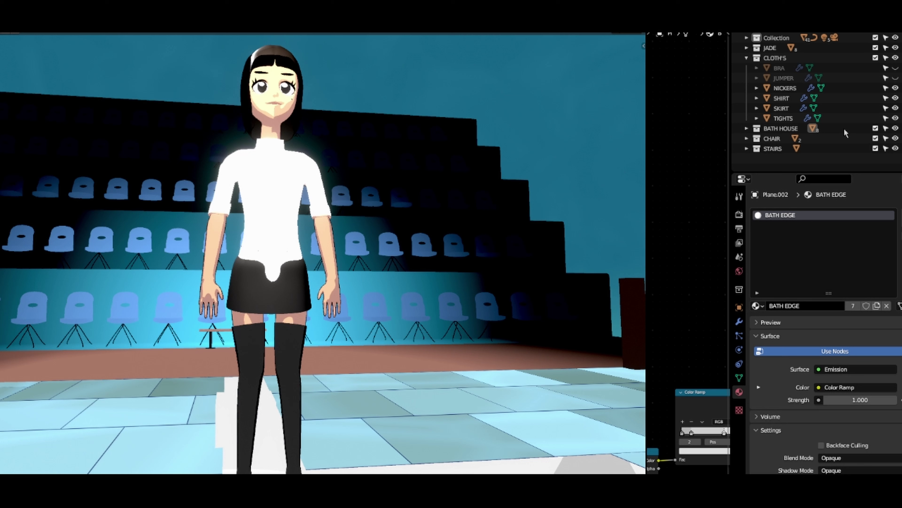
{"action": "left_click", "coordinate": [896, 78]}
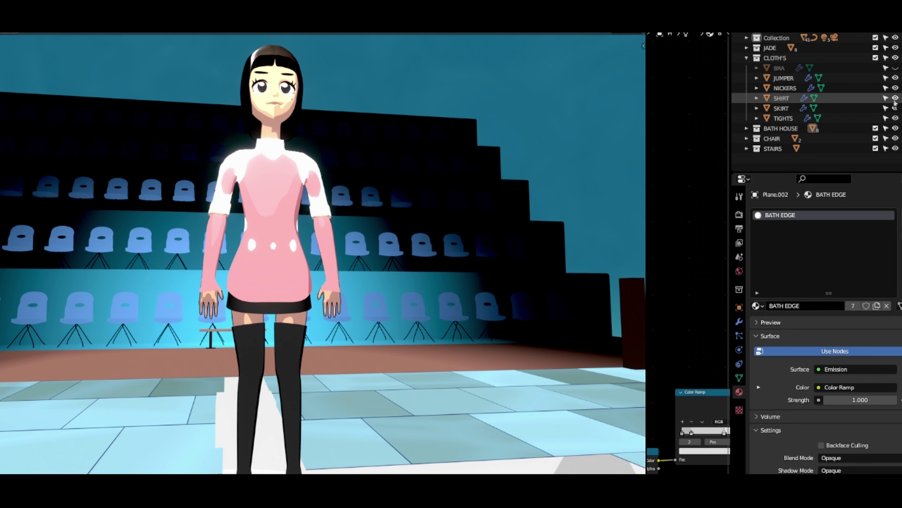
{"action": "left_click", "coordinate": [895, 98]}
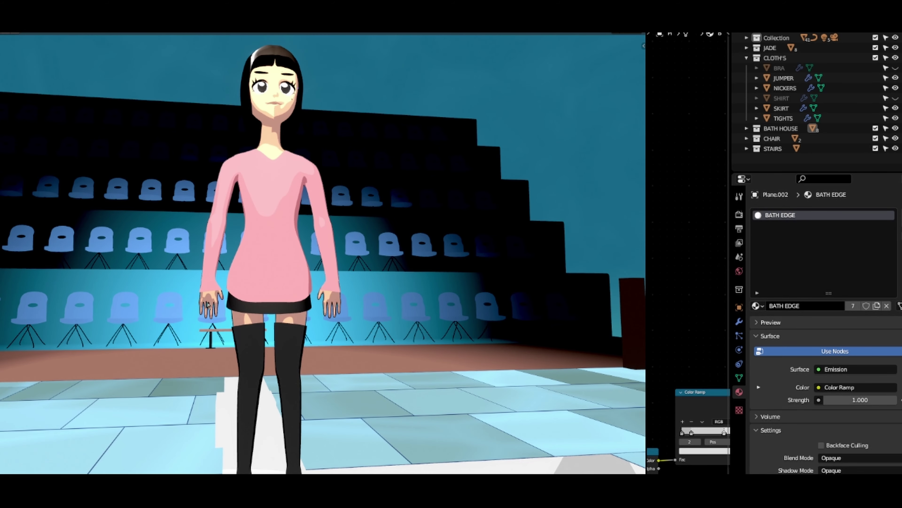
{"action": "middle_click_drag", "start_coordinate": [208, 304], "coordinate": [248, 293]}
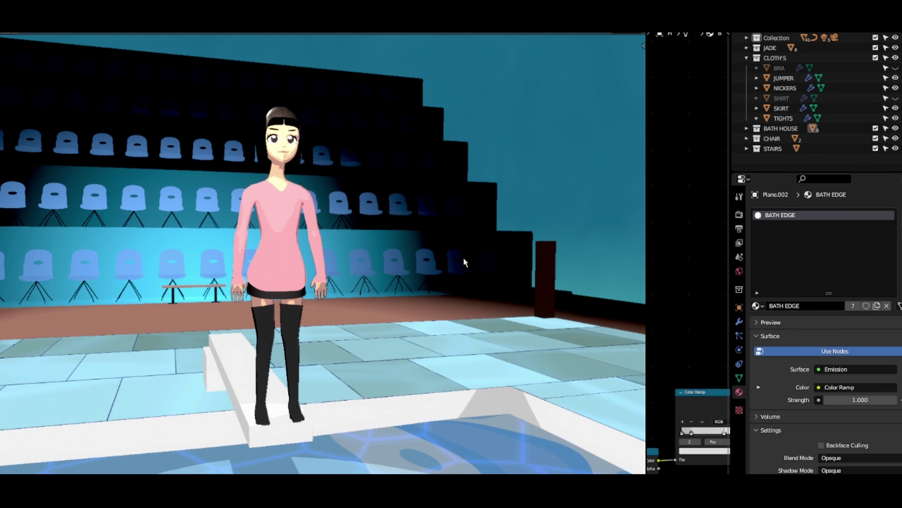
{"action": "left_click", "coordinate": [896, 78]}
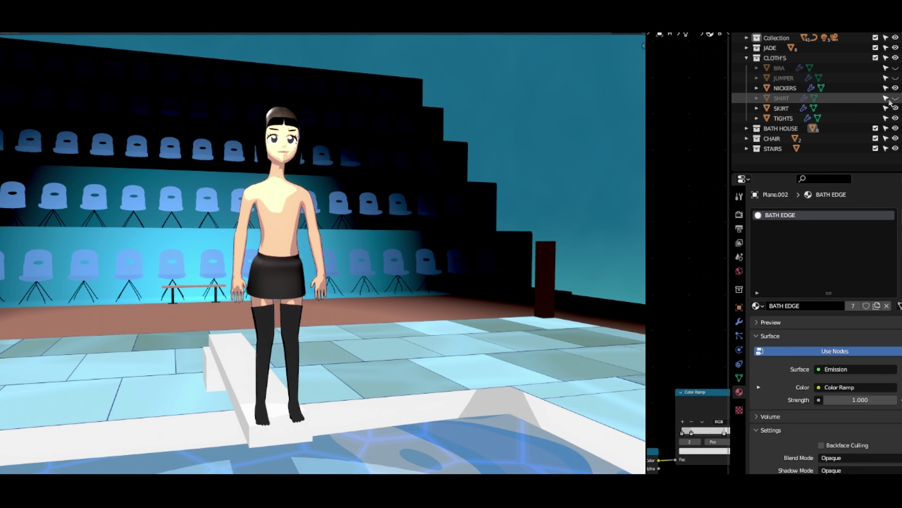